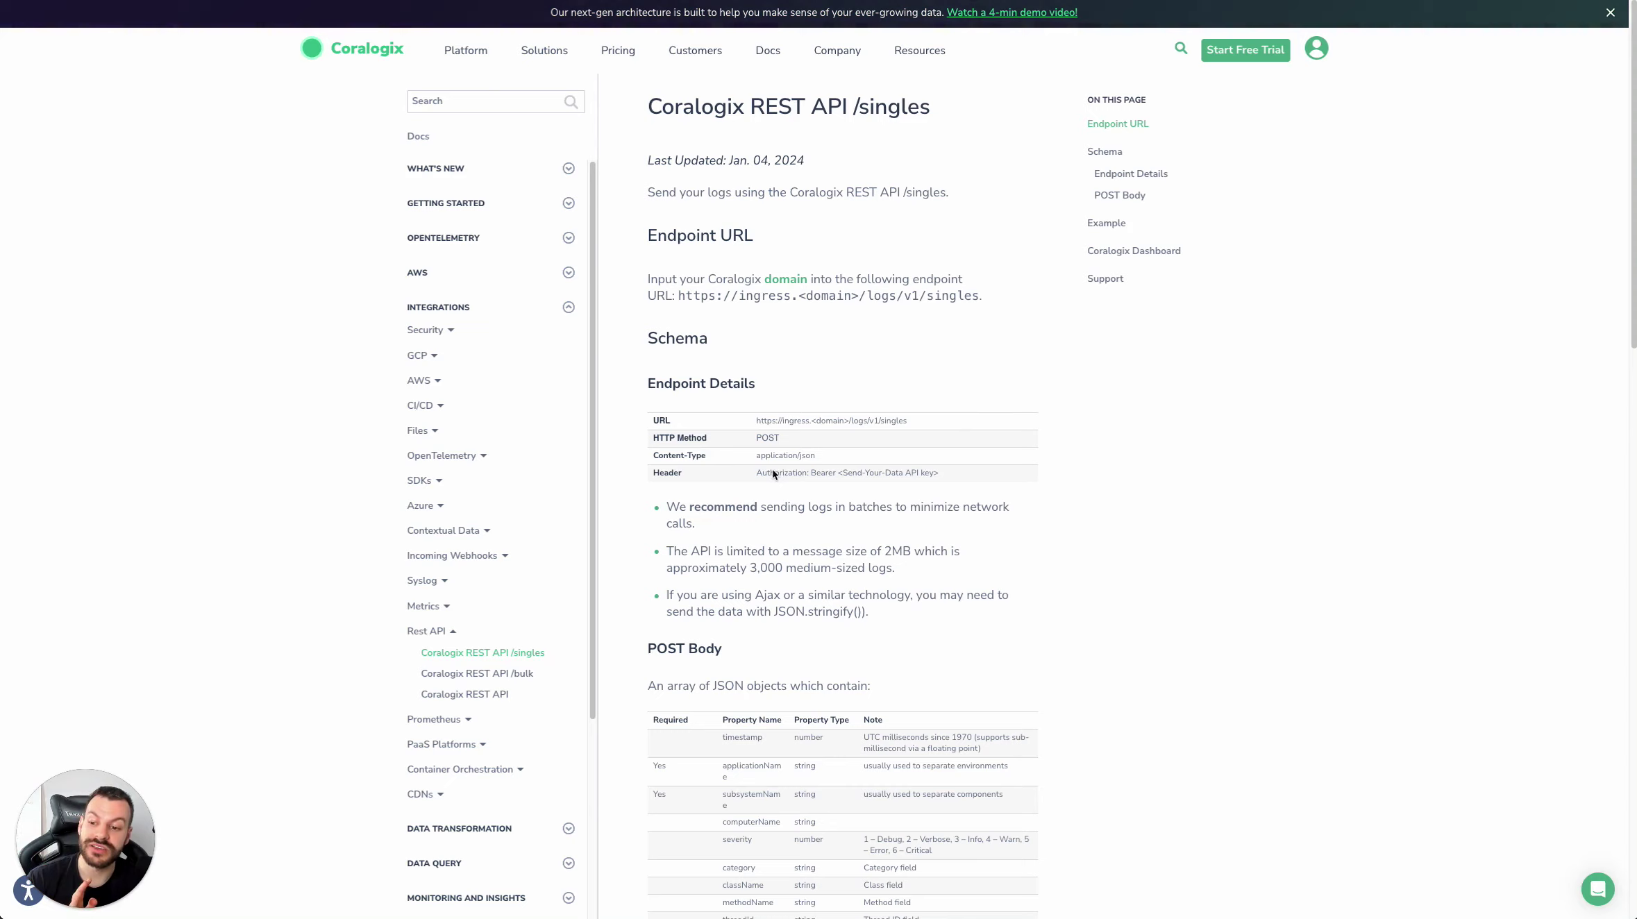
Select the Authorization Bearer header value and open the Send-Your-Data API key documentation
{"action": "mouse_move", "coordinate": [758, 472]}
{"action": "left_mouse_down"}
{"action": "mouse_move", "coordinate": [951, 474]}
{"action": "mouse_move", "coordinate": [903, 475]}
{"action": "left_mouse_up"}
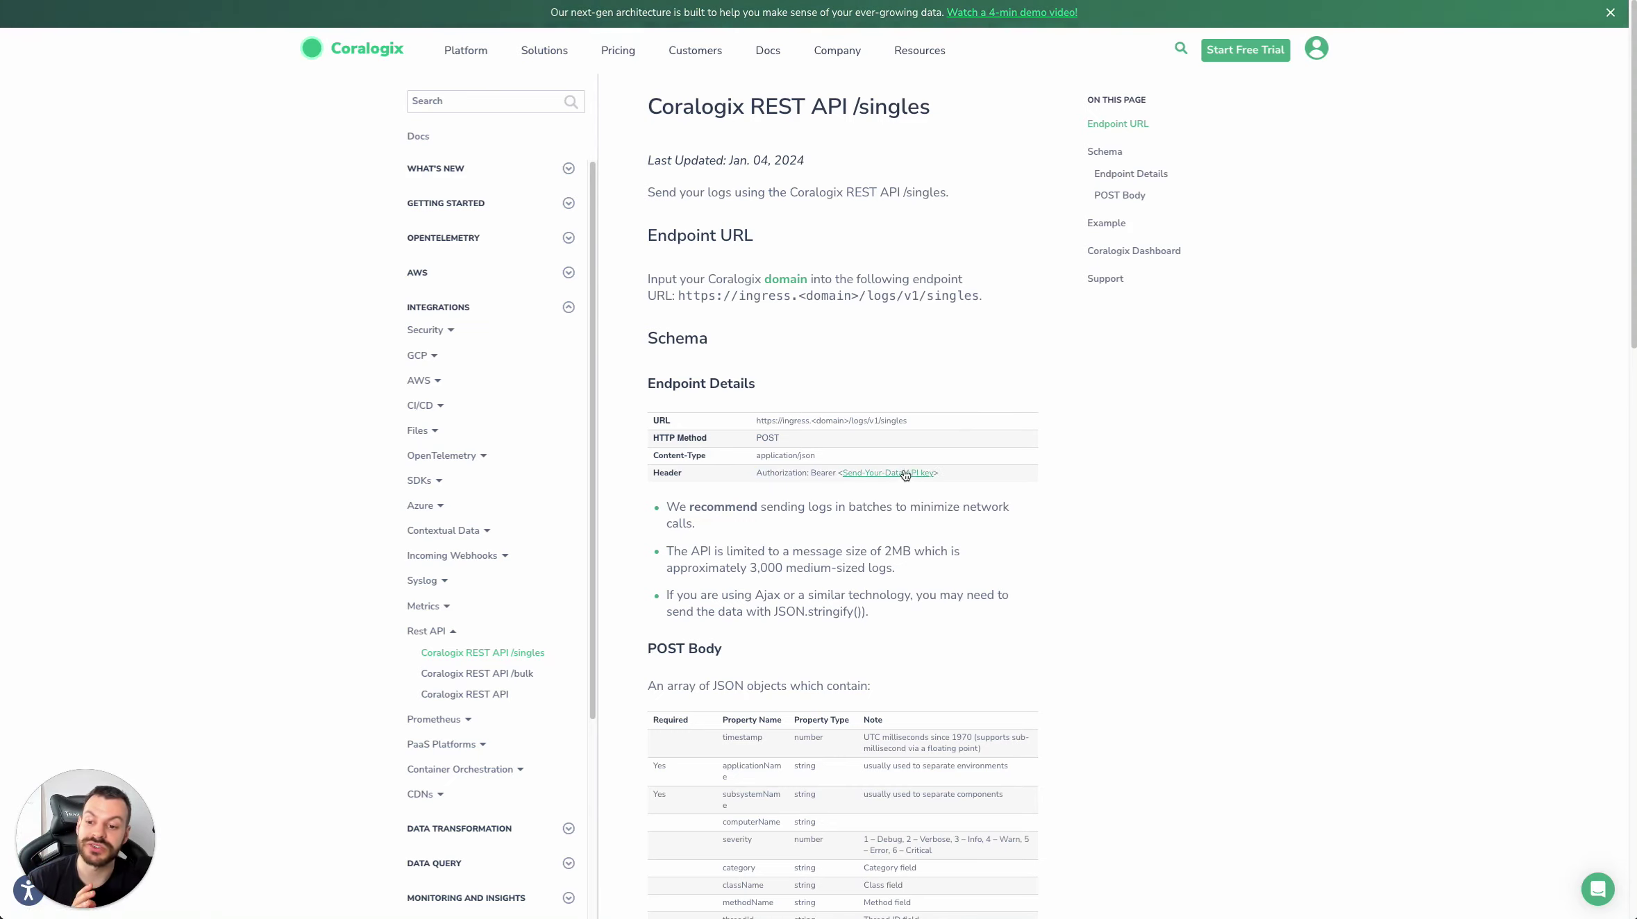
{"action": "right_click", "coordinate": [921, 474]}
{"action": "key", "text": "Escape"}
{"action": "left_click", "coordinate": [920, 474]}
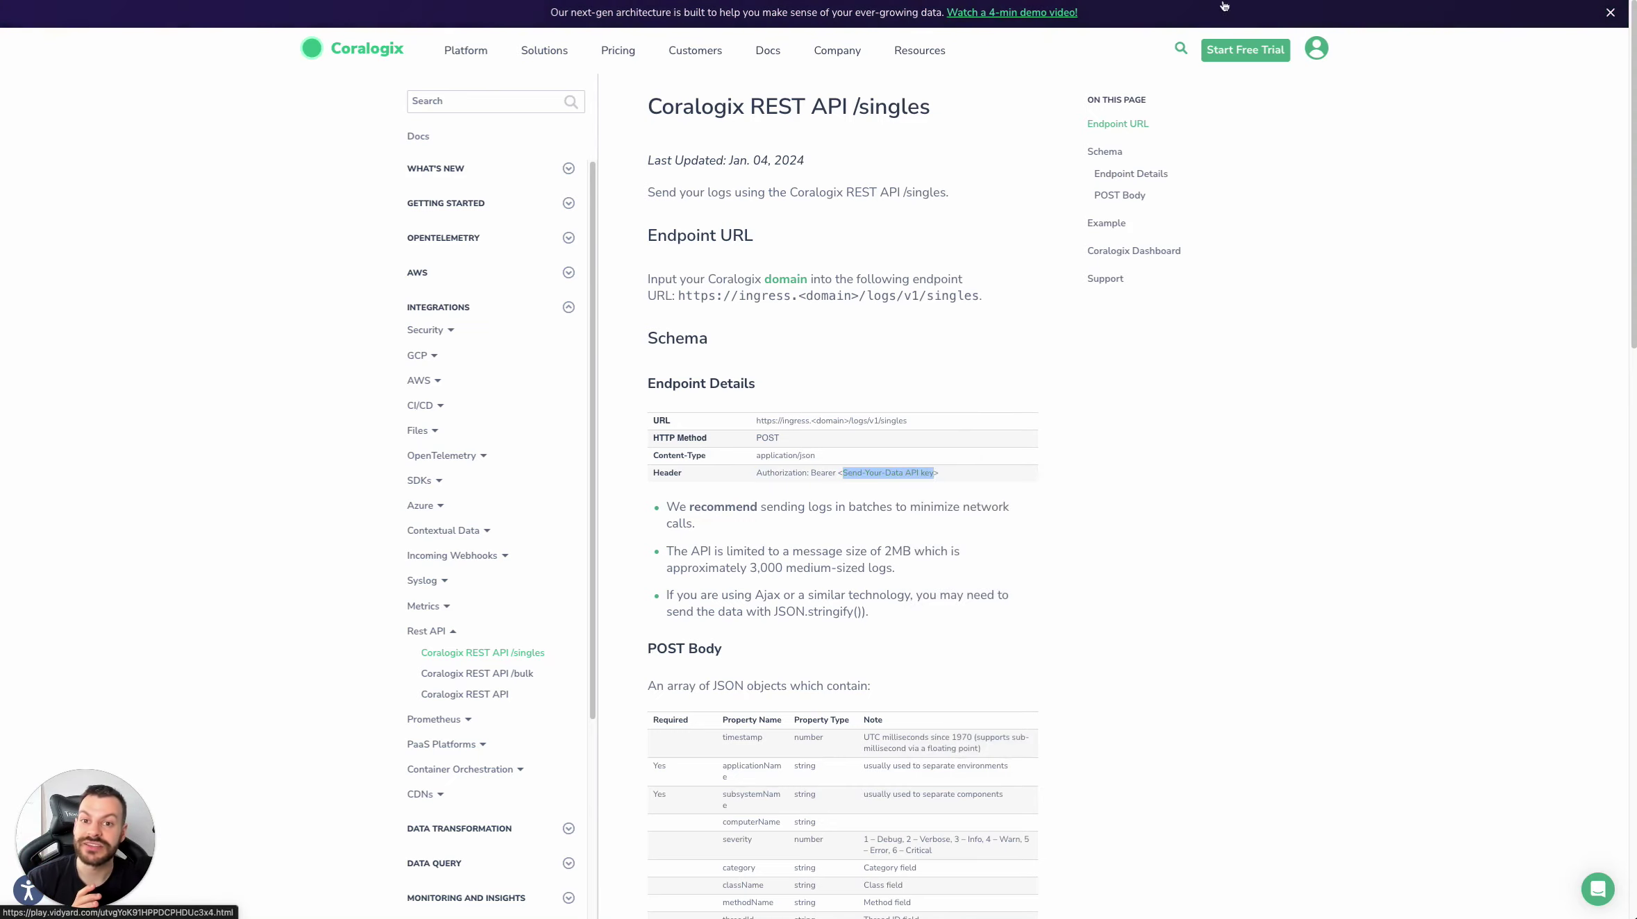
{"action": "scroll", "coordinate": [848, 452], "scroll_direction": "down", "scroll_amount": 2}
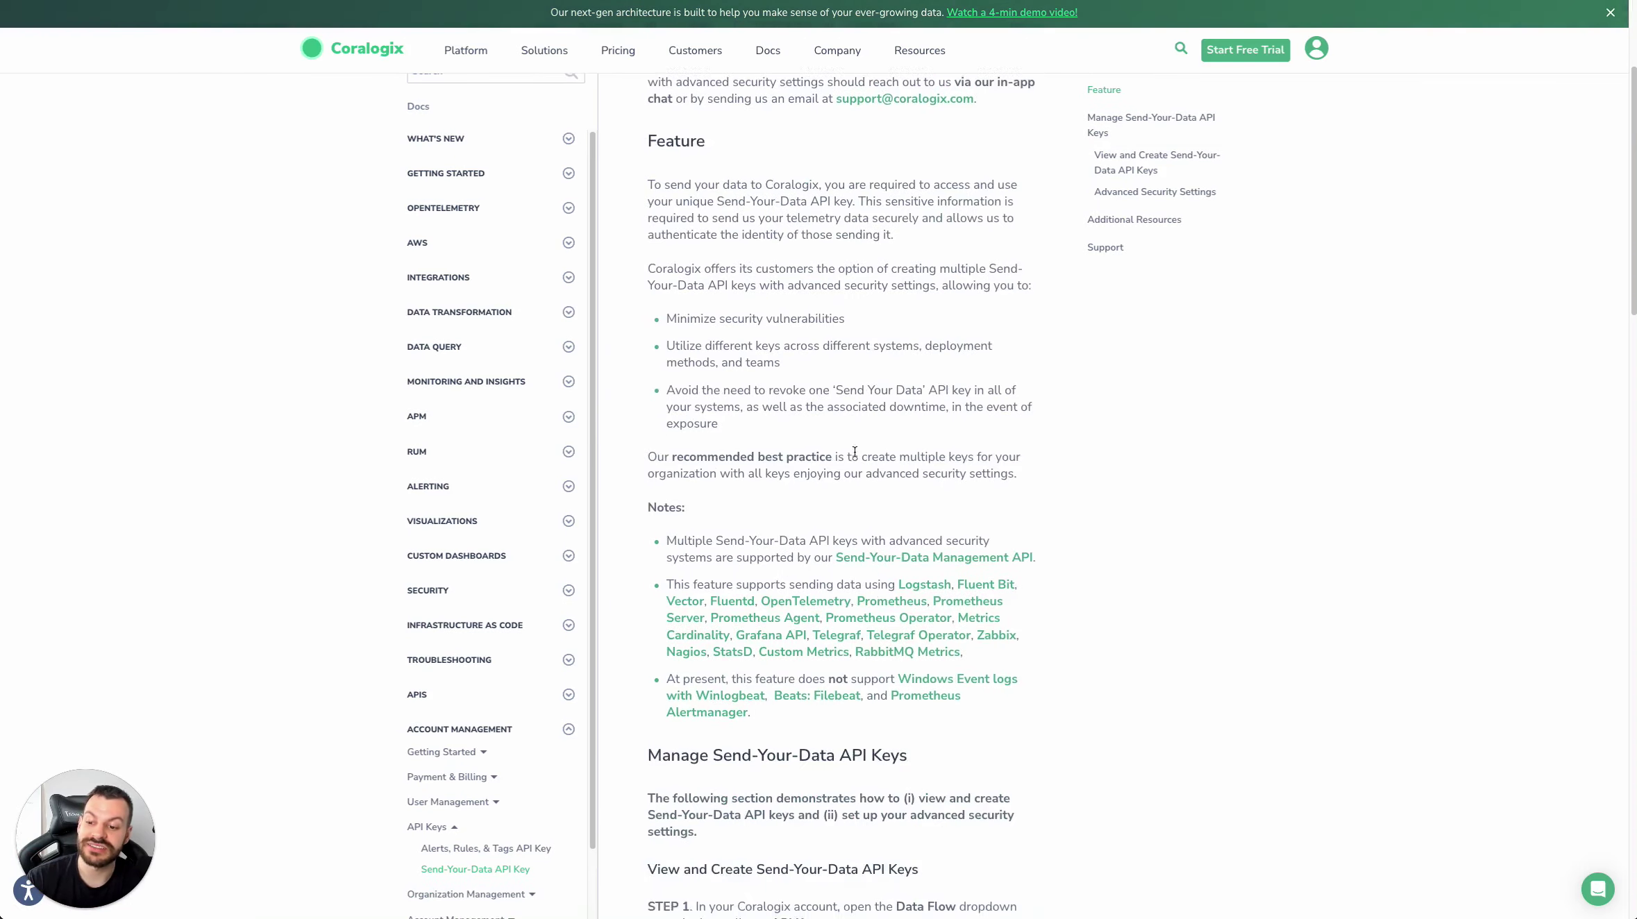
{"action": "scroll", "coordinate": [857, 461], "scroll_direction": "down", "scroll_amount": 3}
{"action": "scroll", "coordinate": [870, 472], "scroll_direction": "down", "scroll_amount": 1}
{"action": "scroll", "coordinate": [889, 483], "scroll_direction": "down", "scroll_amount": 2}
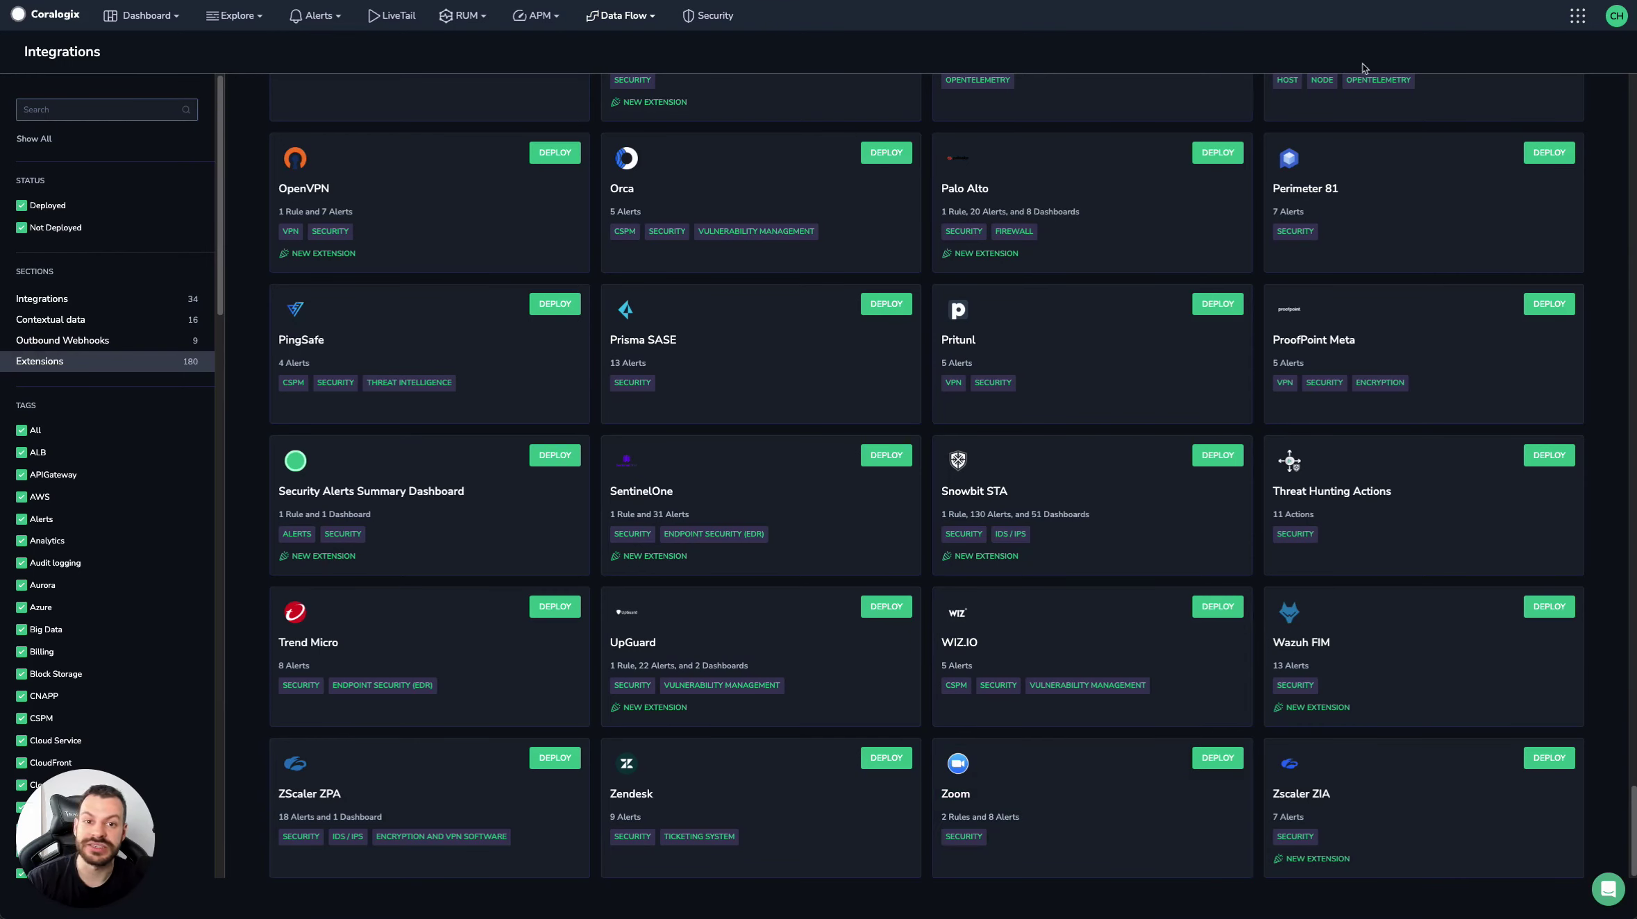
Visit the API access keys page under Data Flow, then open the REST API /bulk documentation
{"action": "left_click", "coordinate": [610, 18]}
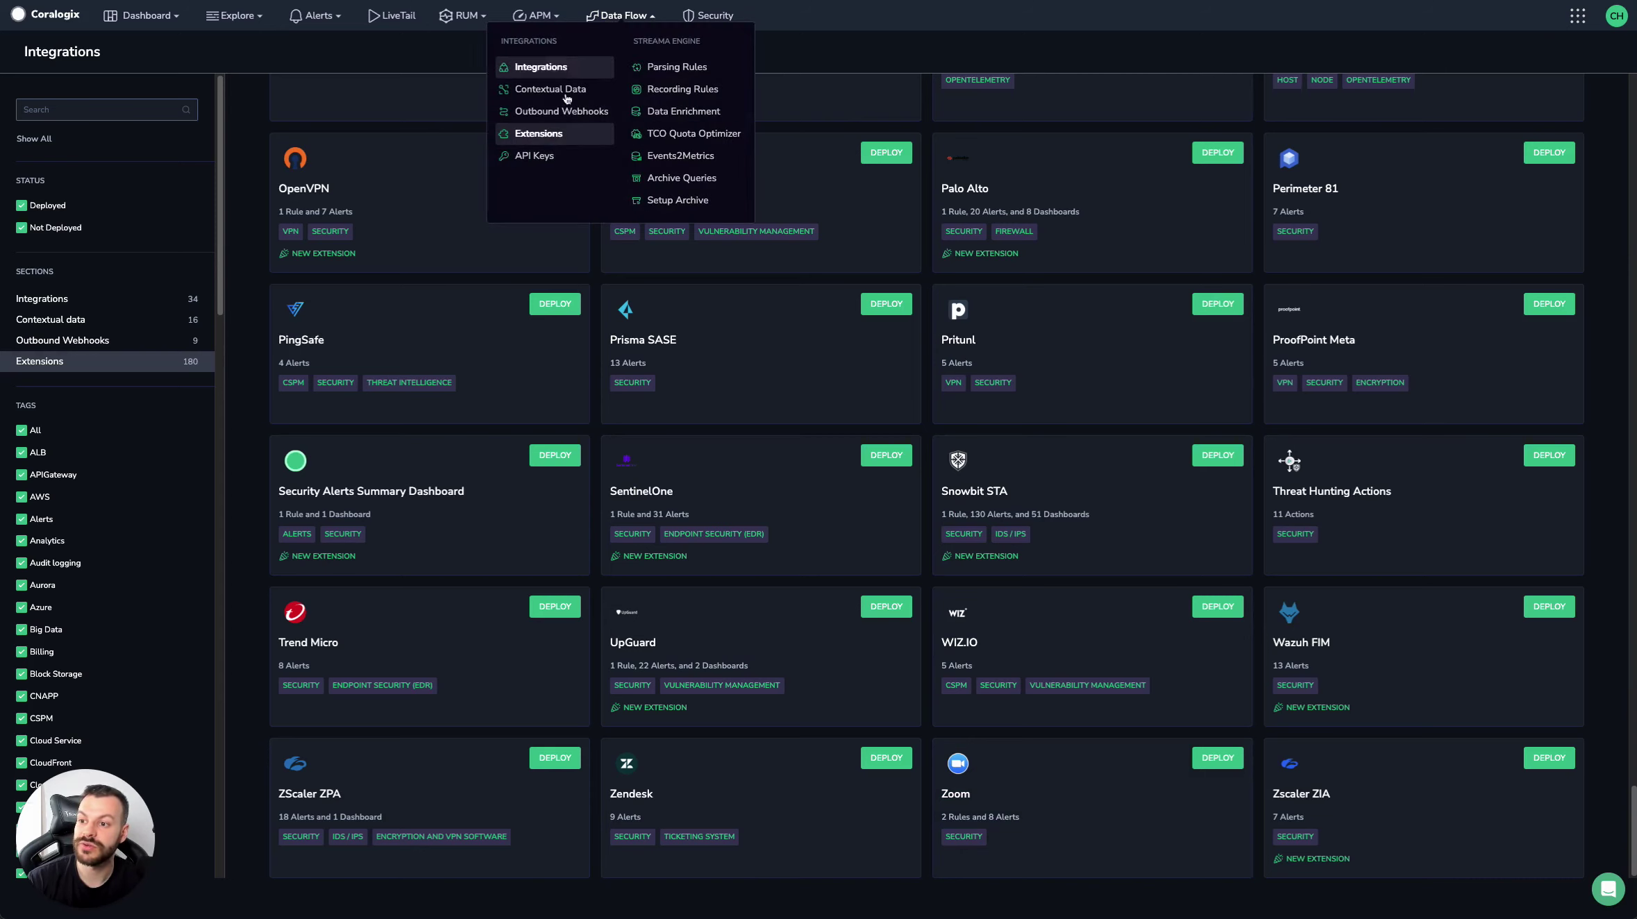
{"action": "left_click", "coordinate": [524, 157]}
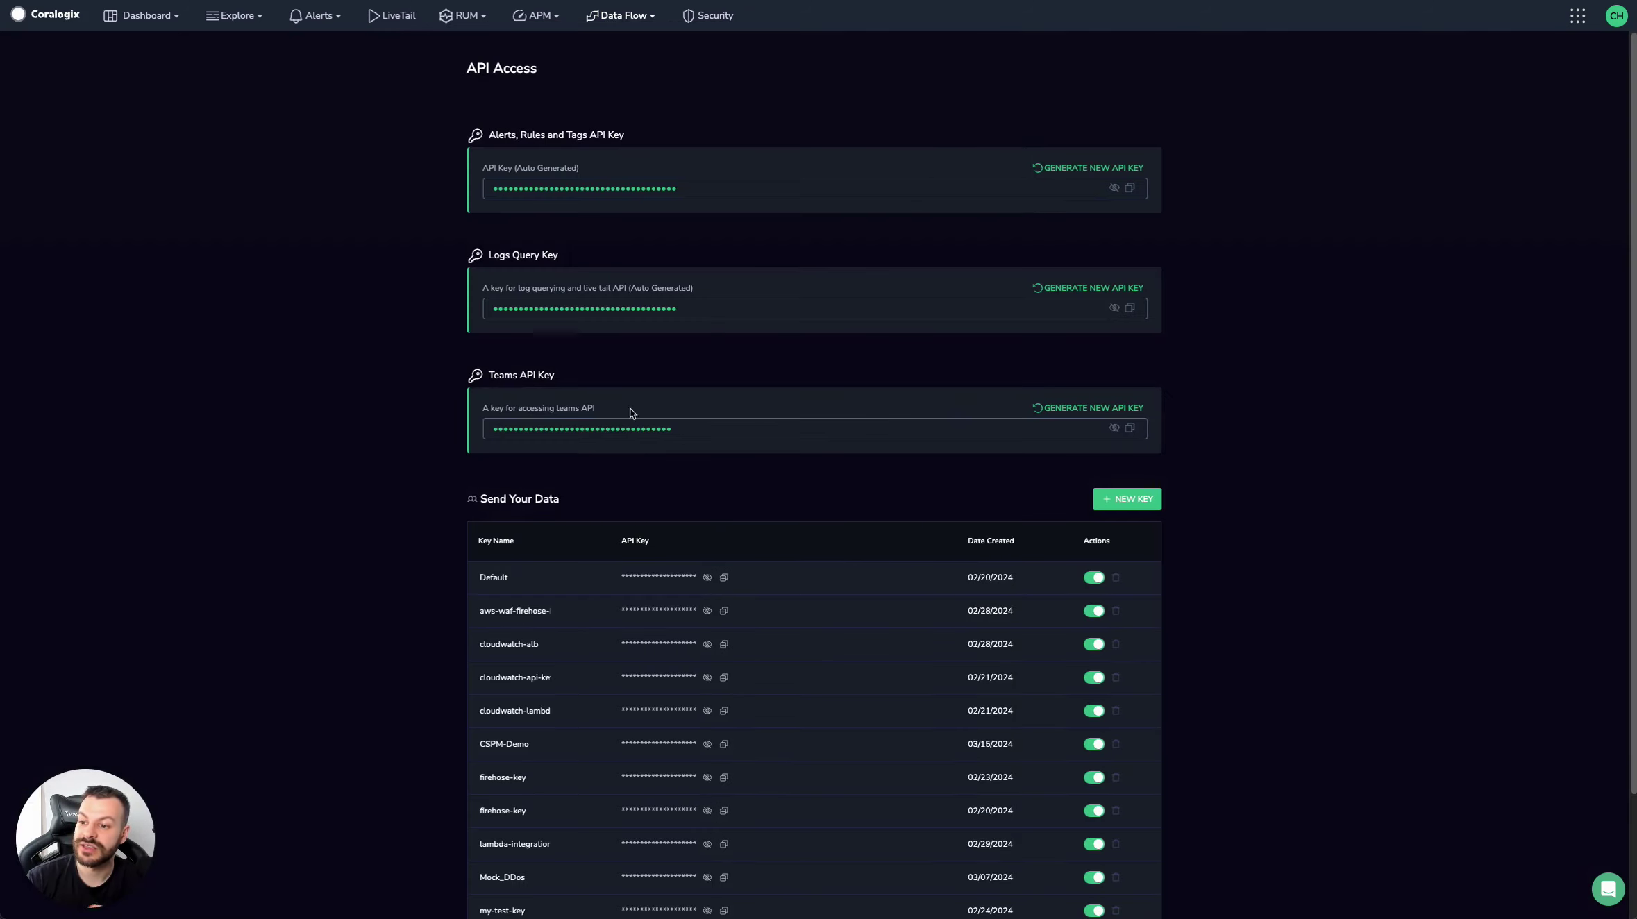
{"action": "scroll", "coordinate": [653, 487], "scroll_direction": "down", "scroll_amount": 2}
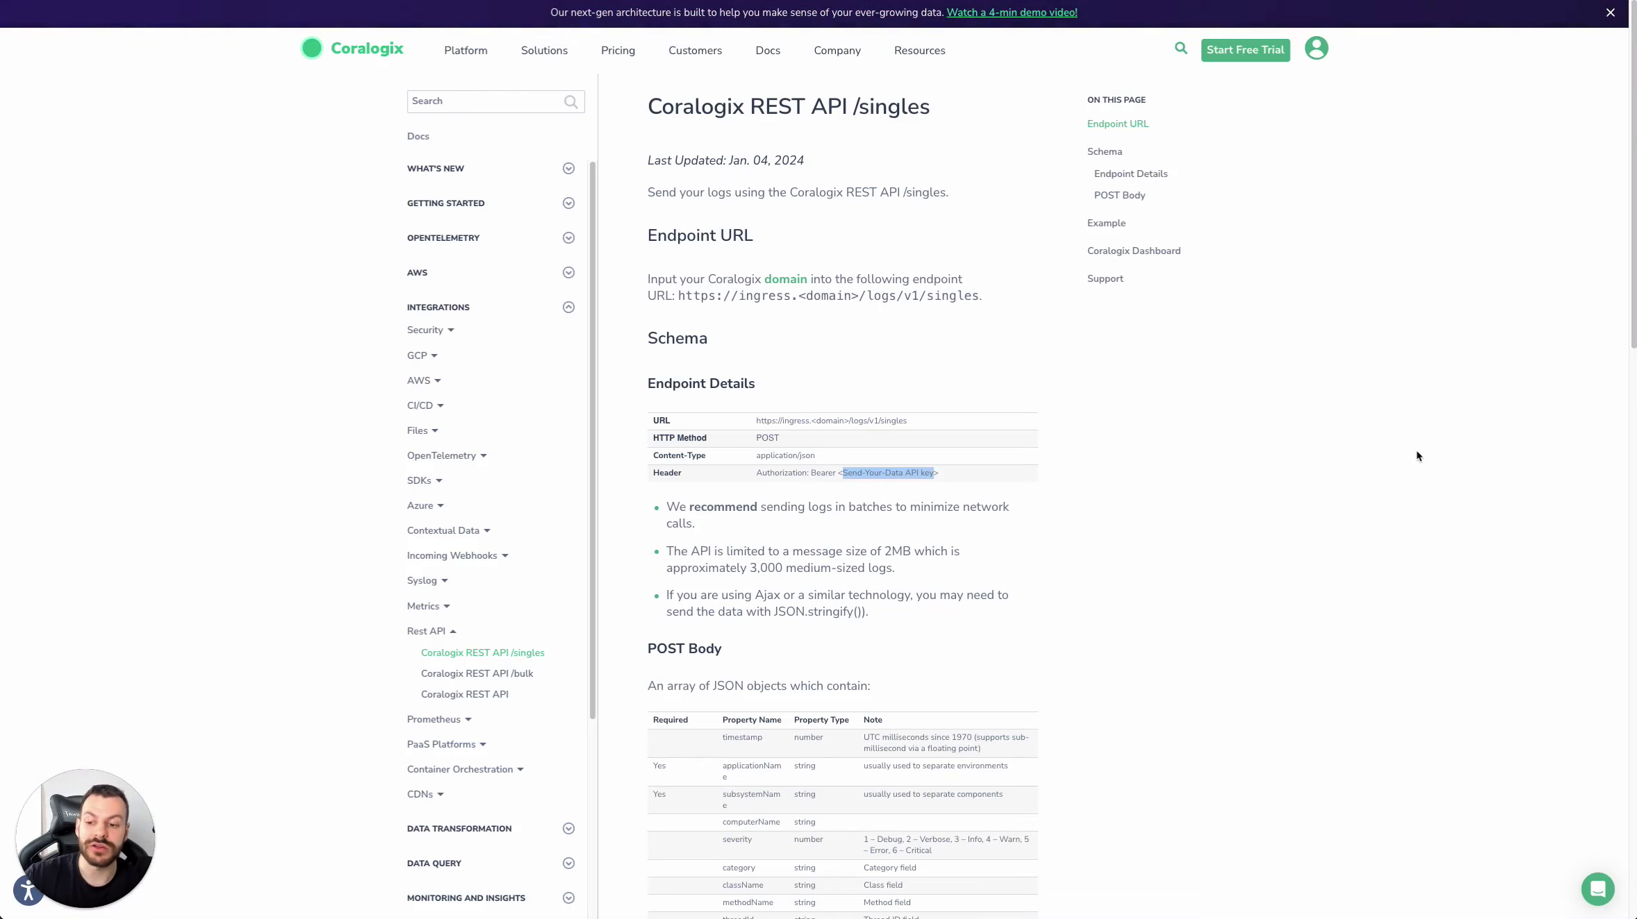
{"action": "scroll", "coordinate": [1407, 458], "scroll_direction": "down", "scroll_amount": 3}
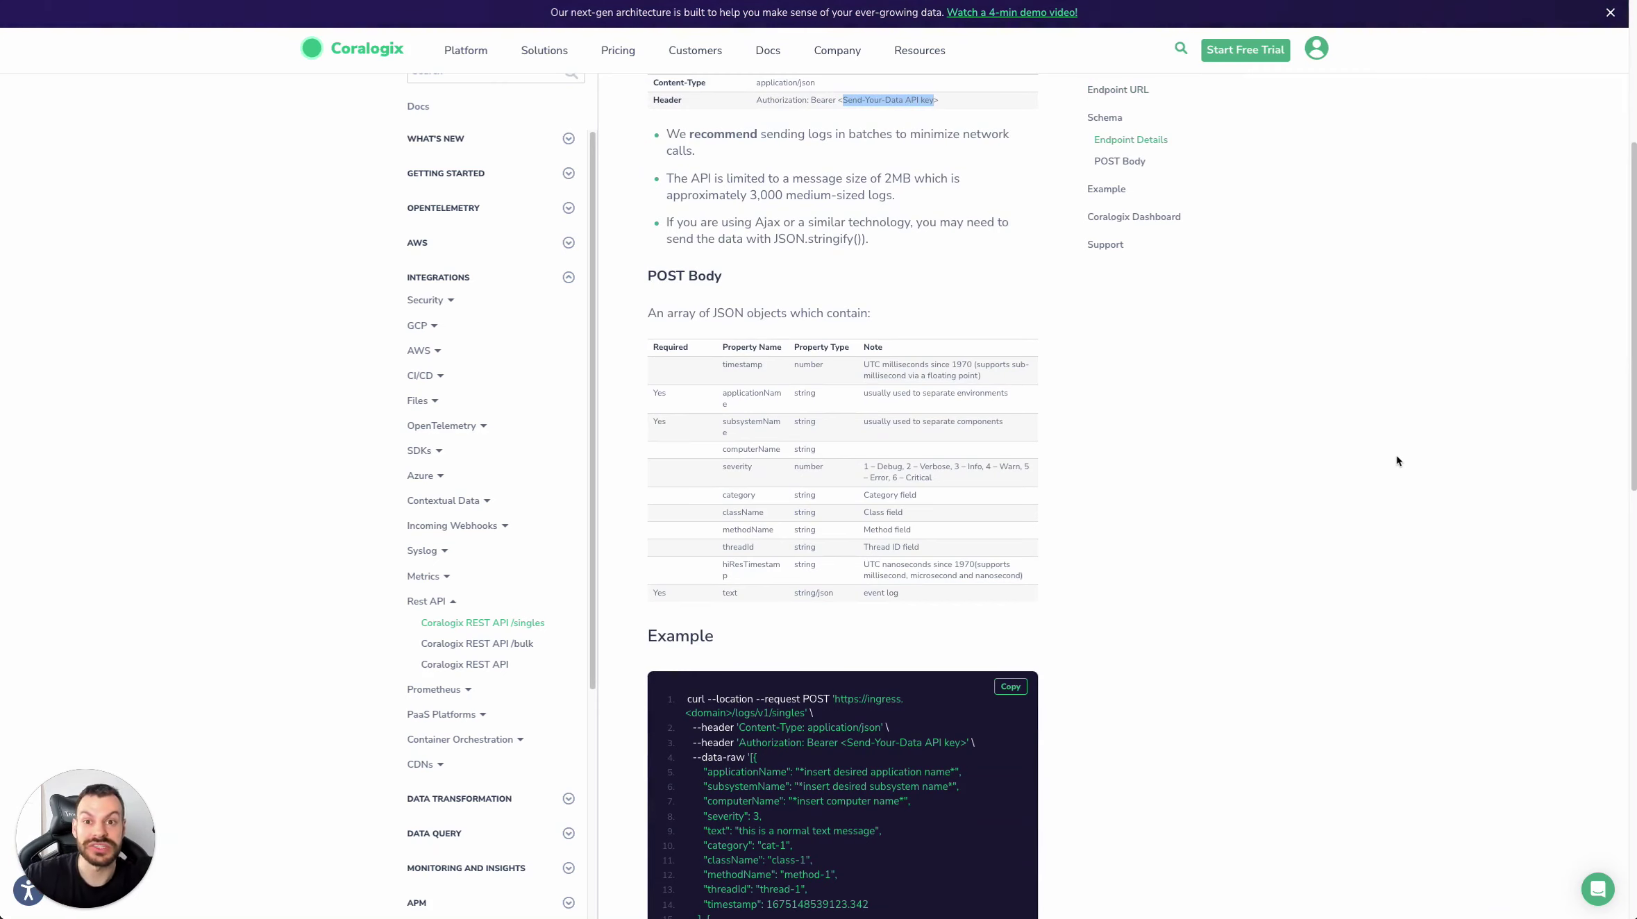
{"action": "left_click", "coordinate": [476, 644]}
{"action": "scroll", "coordinate": [1200, 727], "scroll_direction": "down", "scroll_amount": 2}
{"action": "scroll", "coordinate": [1200, 727], "scroll_direction": "down", "scroll_amount": 2}
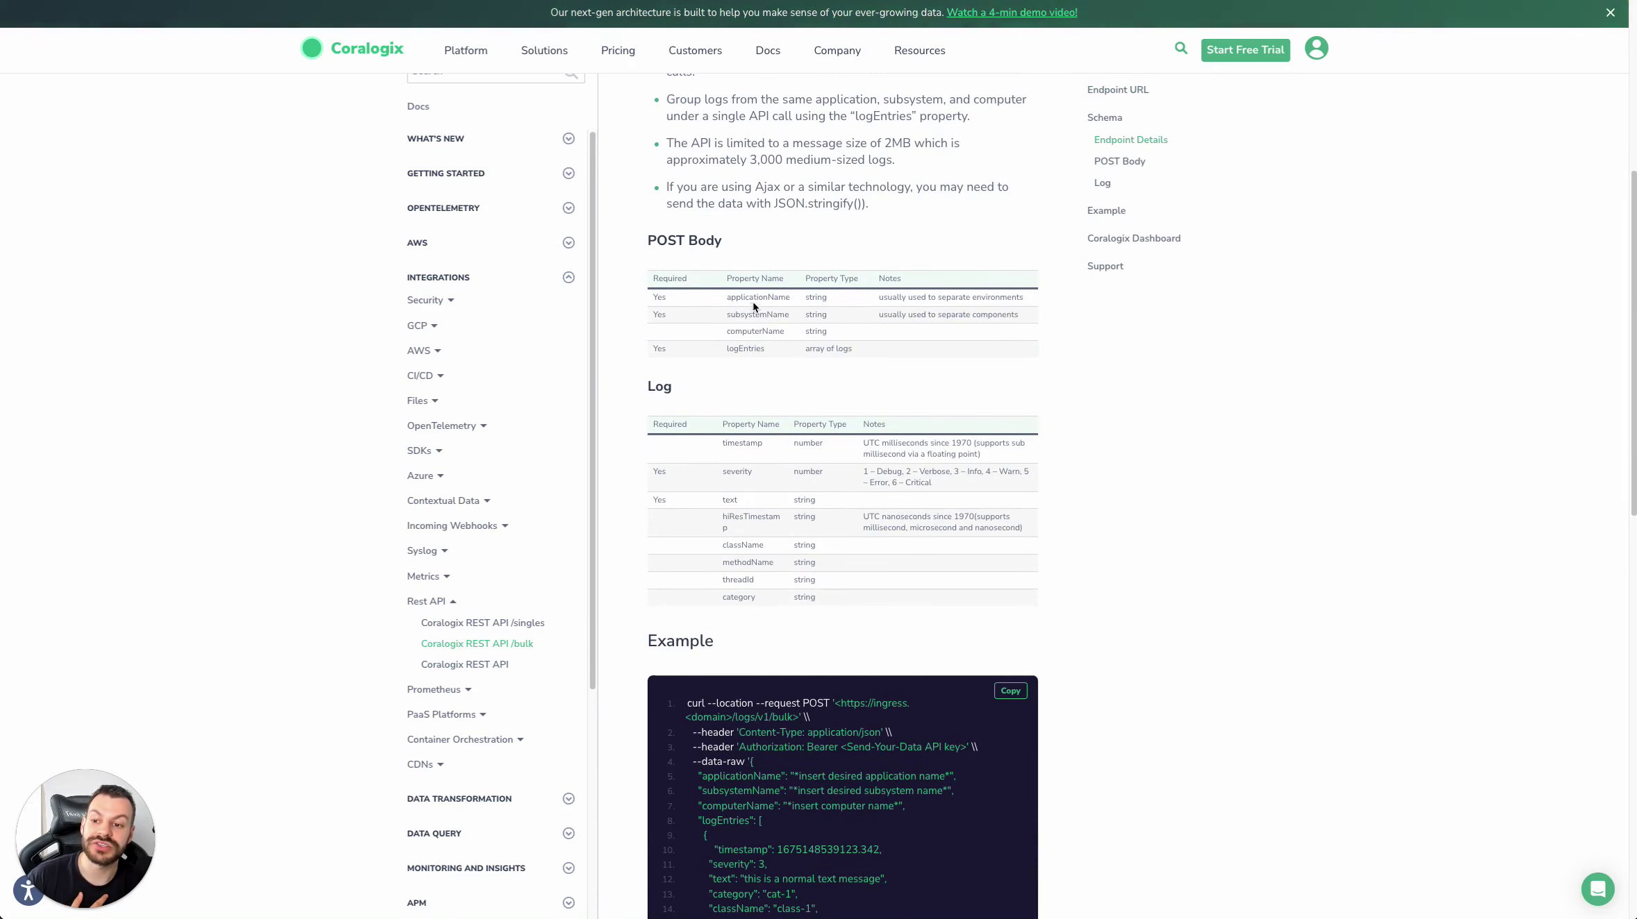
{"action": "scroll", "coordinate": [870, 307], "scroll_direction": "down", "scroll_amount": 1}
{"action": "scroll", "coordinate": [870, 307], "scroll_direction": "down", "scroll_amount": 2}
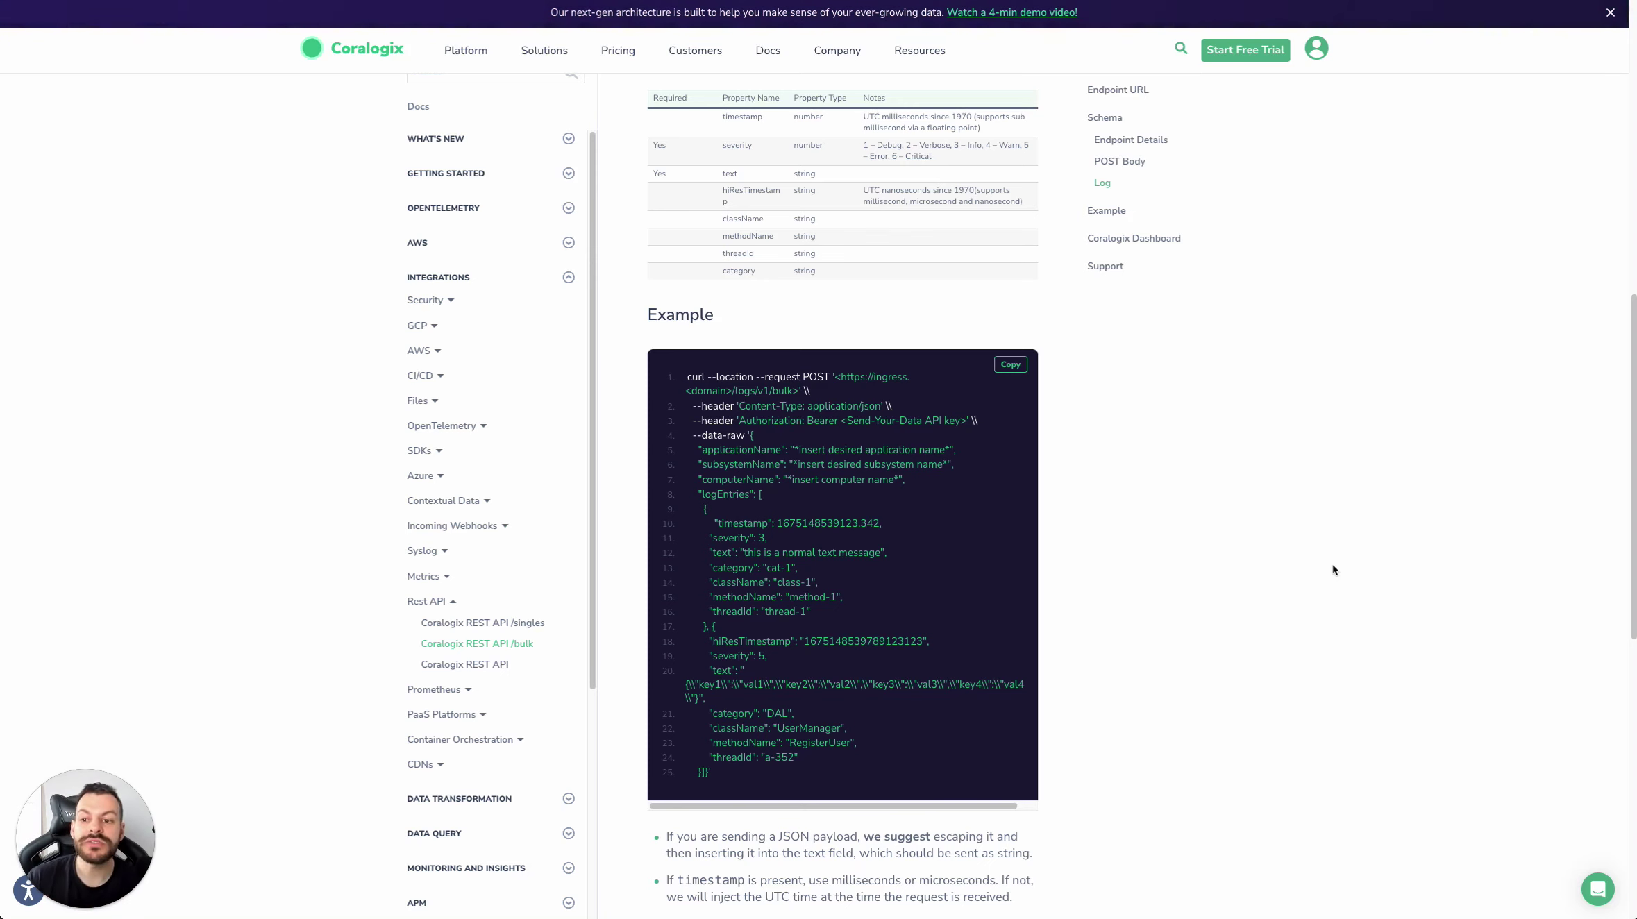
{"action": "scroll", "coordinate": [1332, 569], "scroll_direction": "up", "scroll_amount": 5}
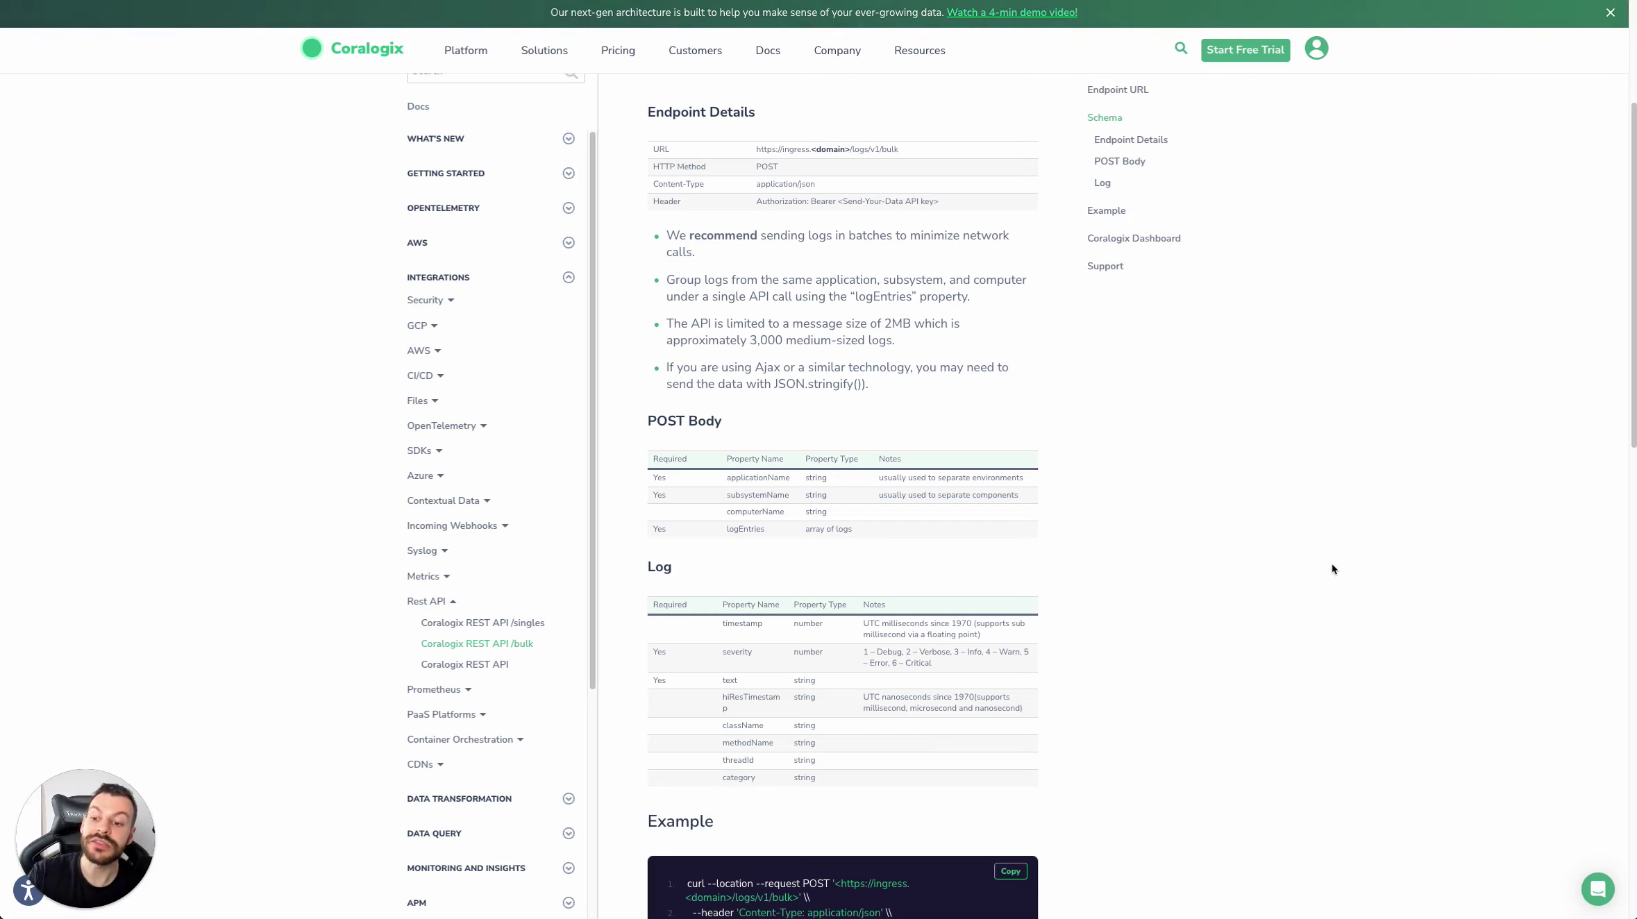
{"action": "left_click_drag", "start_coordinate": [870, 387], "coordinate": [684, 358]}
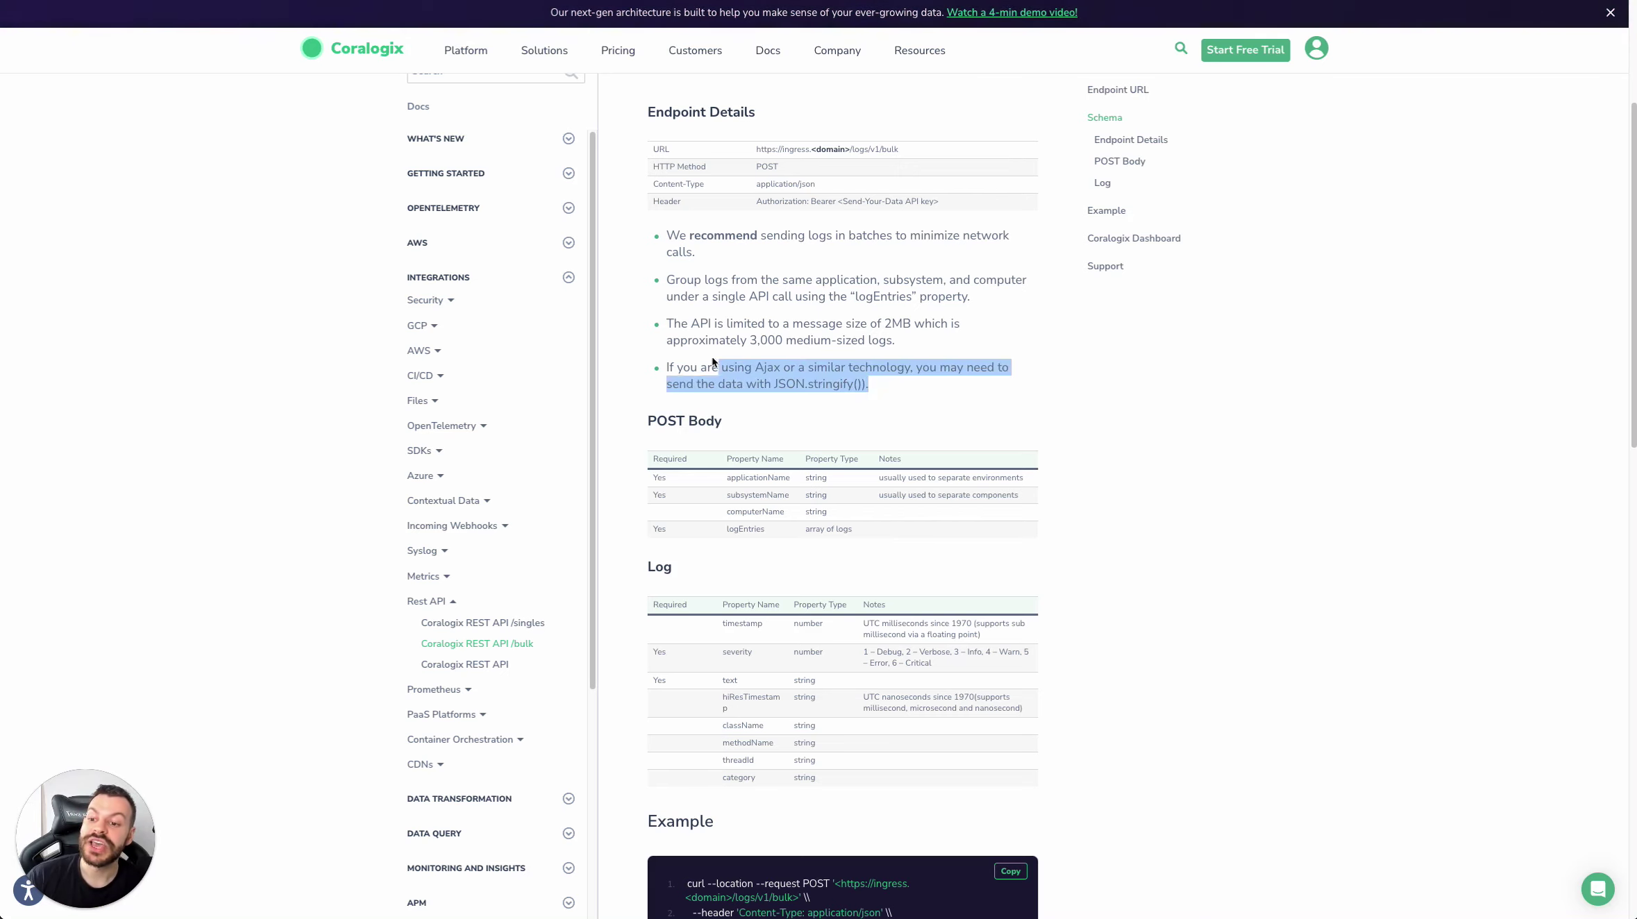
{"action": "left_click", "coordinate": [685, 359]}
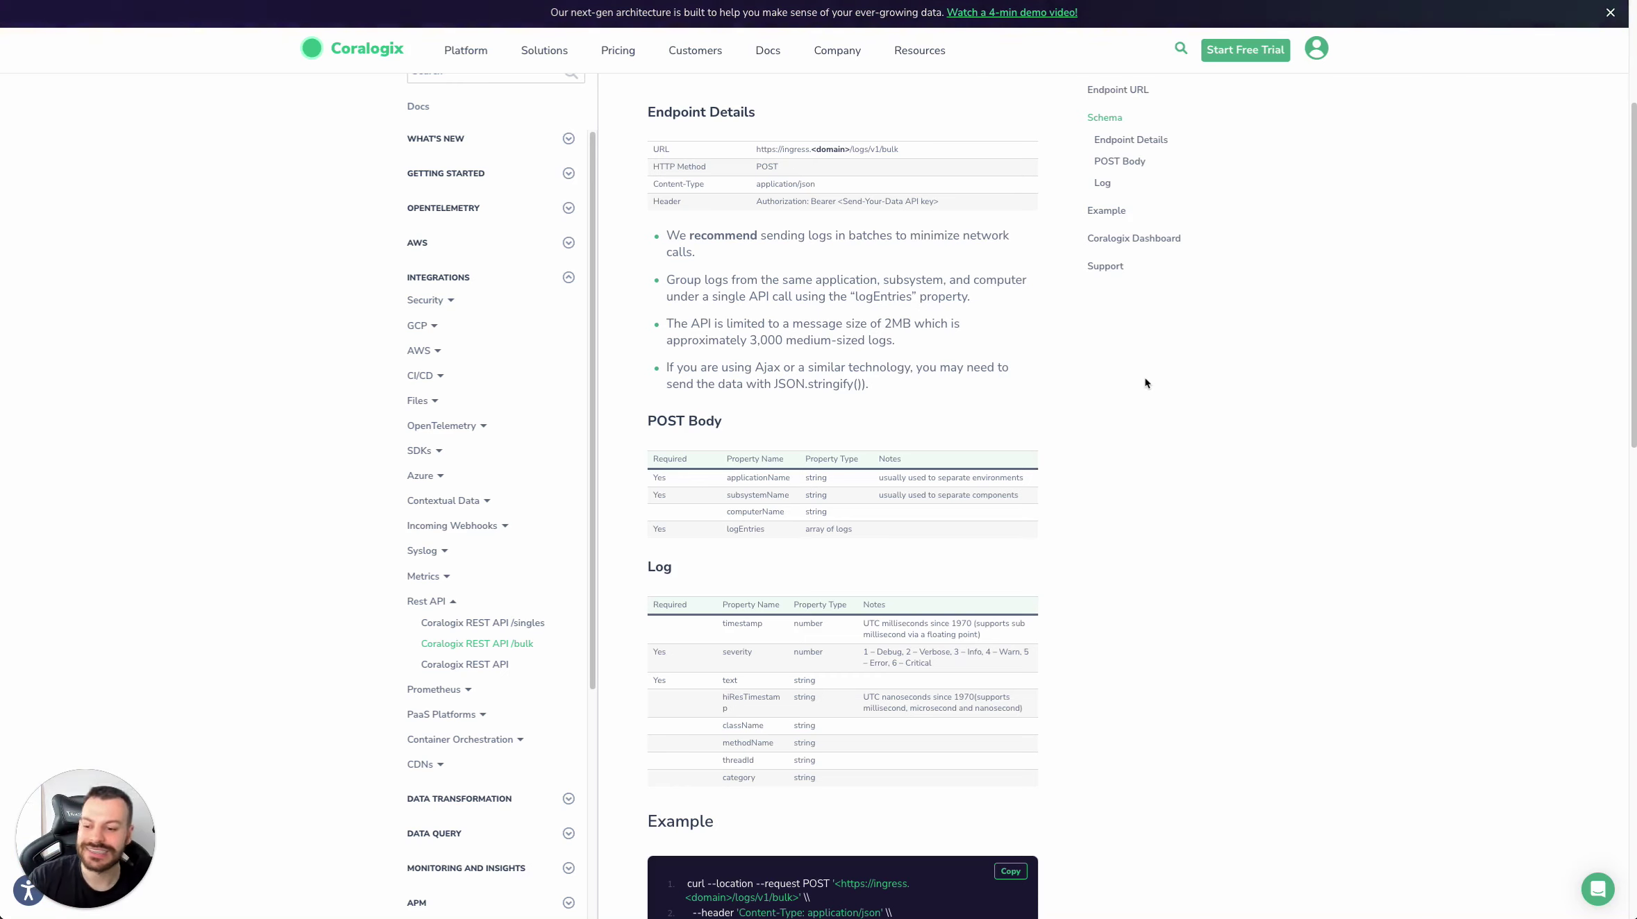
{"action": "scroll", "coordinate": [1079, 448], "scroll_direction": "down", "scroll_amount": 2}
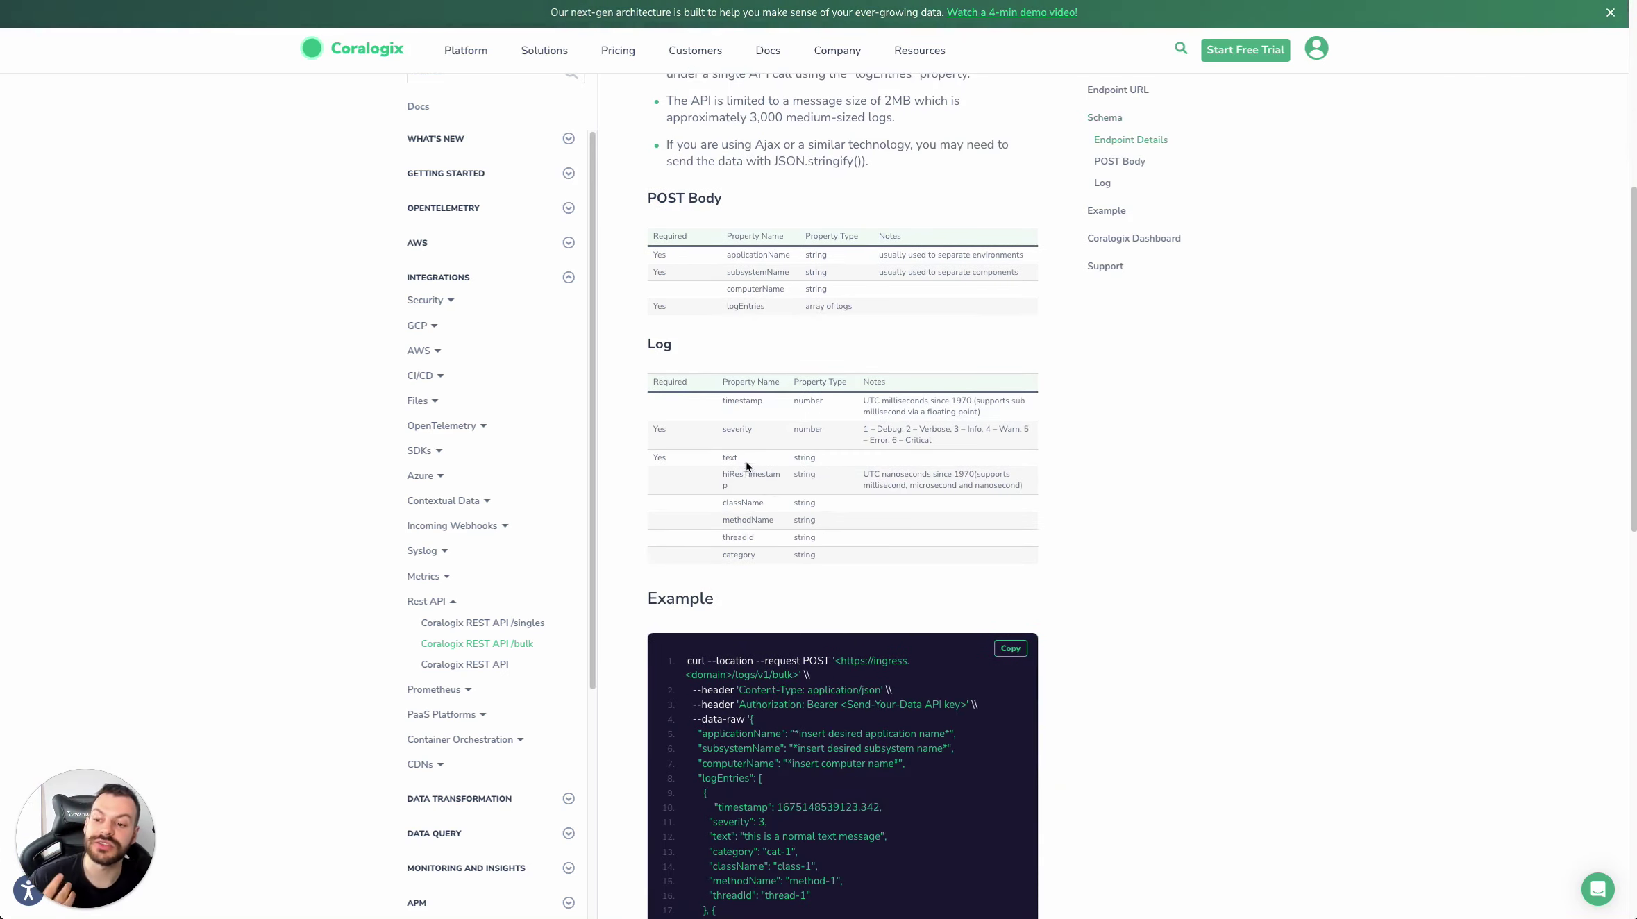
{"action": "scroll", "coordinate": [1090, 484], "scroll_direction": "down", "scroll_amount": 5}
{"action": "scroll", "coordinate": [1090, 484], "scroll_direction": "up", "scroll_amount": 3}
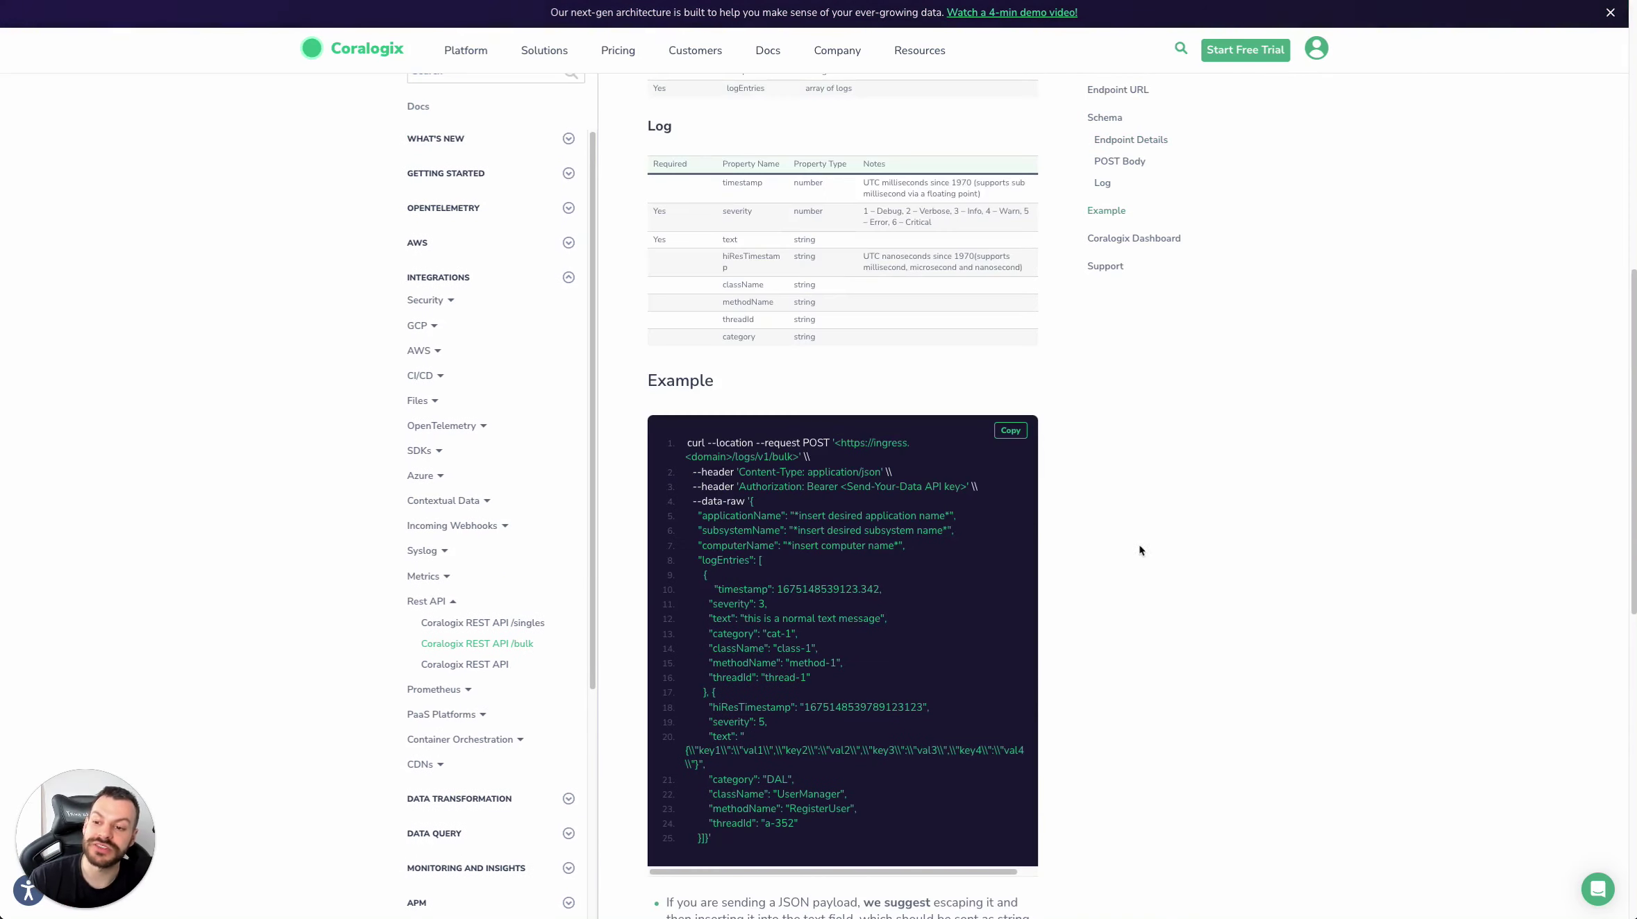
{"action": "scroll", "coordinate": [921, 576], "scroll_direction": "down", "scroll_amount": 2}
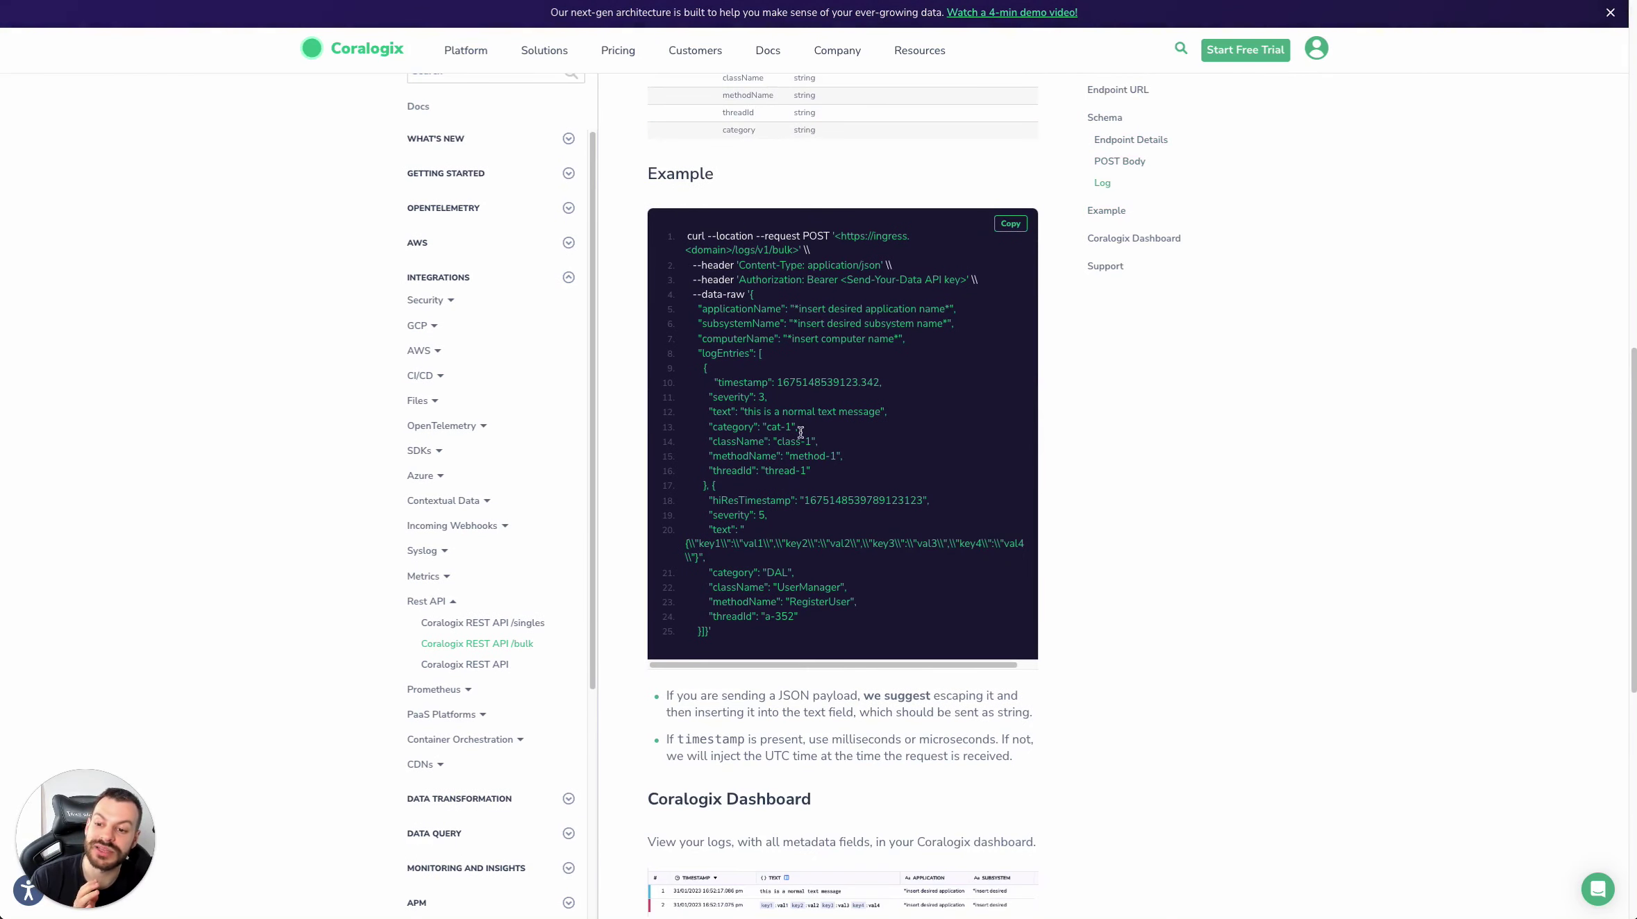
{"action": "left_click_drag", "start_coordinate": [840, 279], "coordinate": [972, 280]}
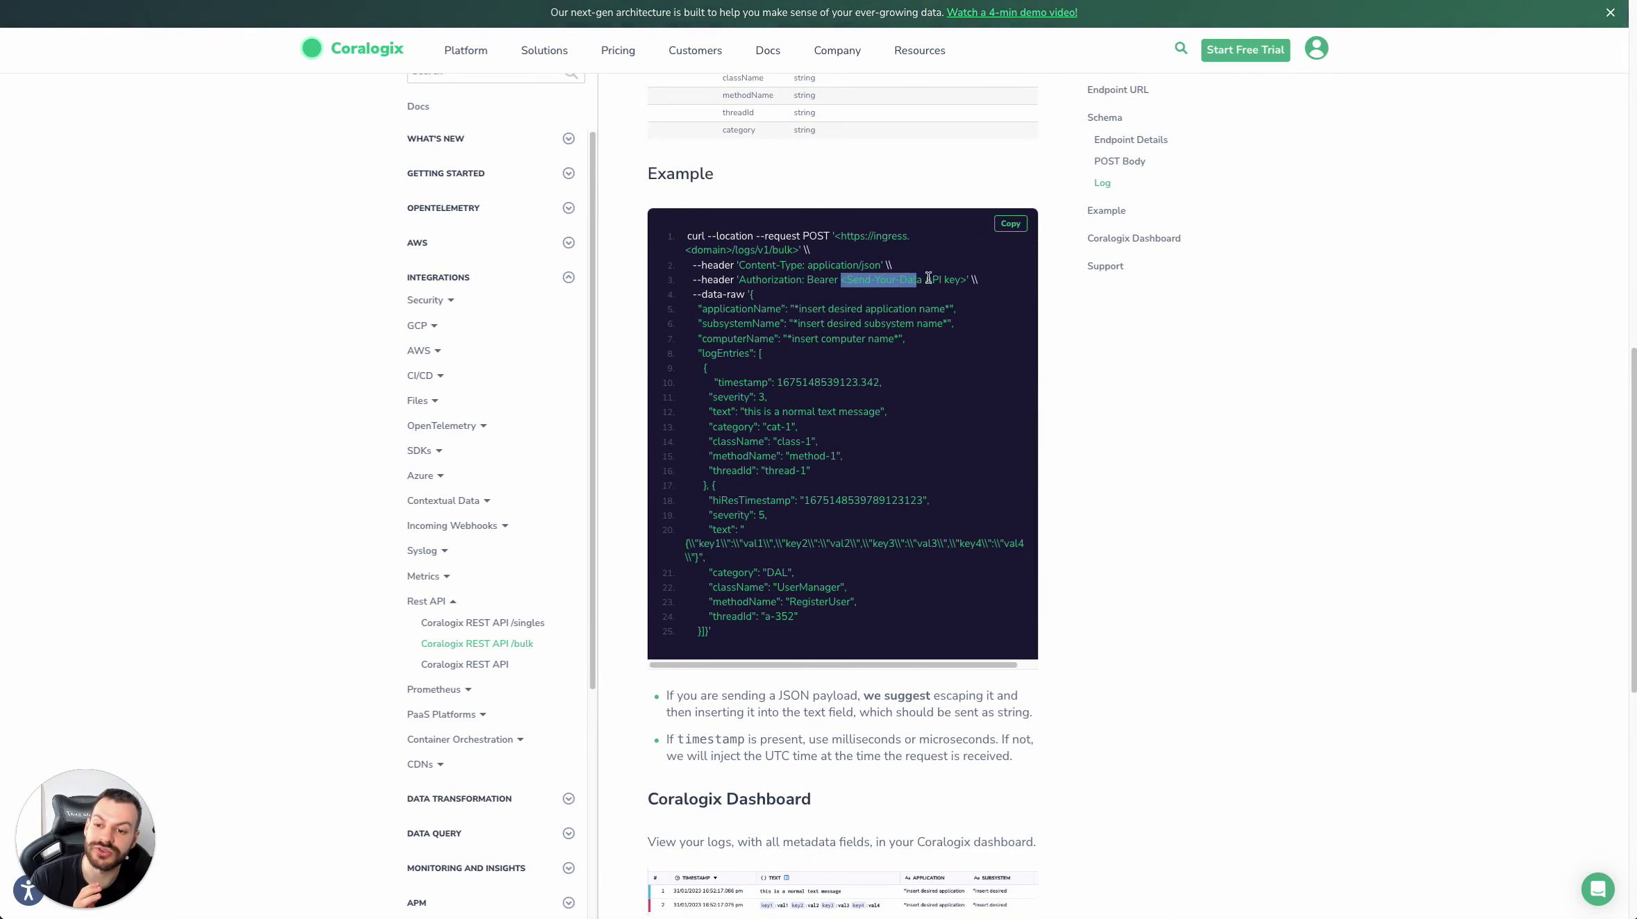
{"action": "left_click", "coordinate": [966, 302]}
{"action": "scroll", "coordinate": [966, 302], "scroll_direction": "down", "scroll_amount": 3}
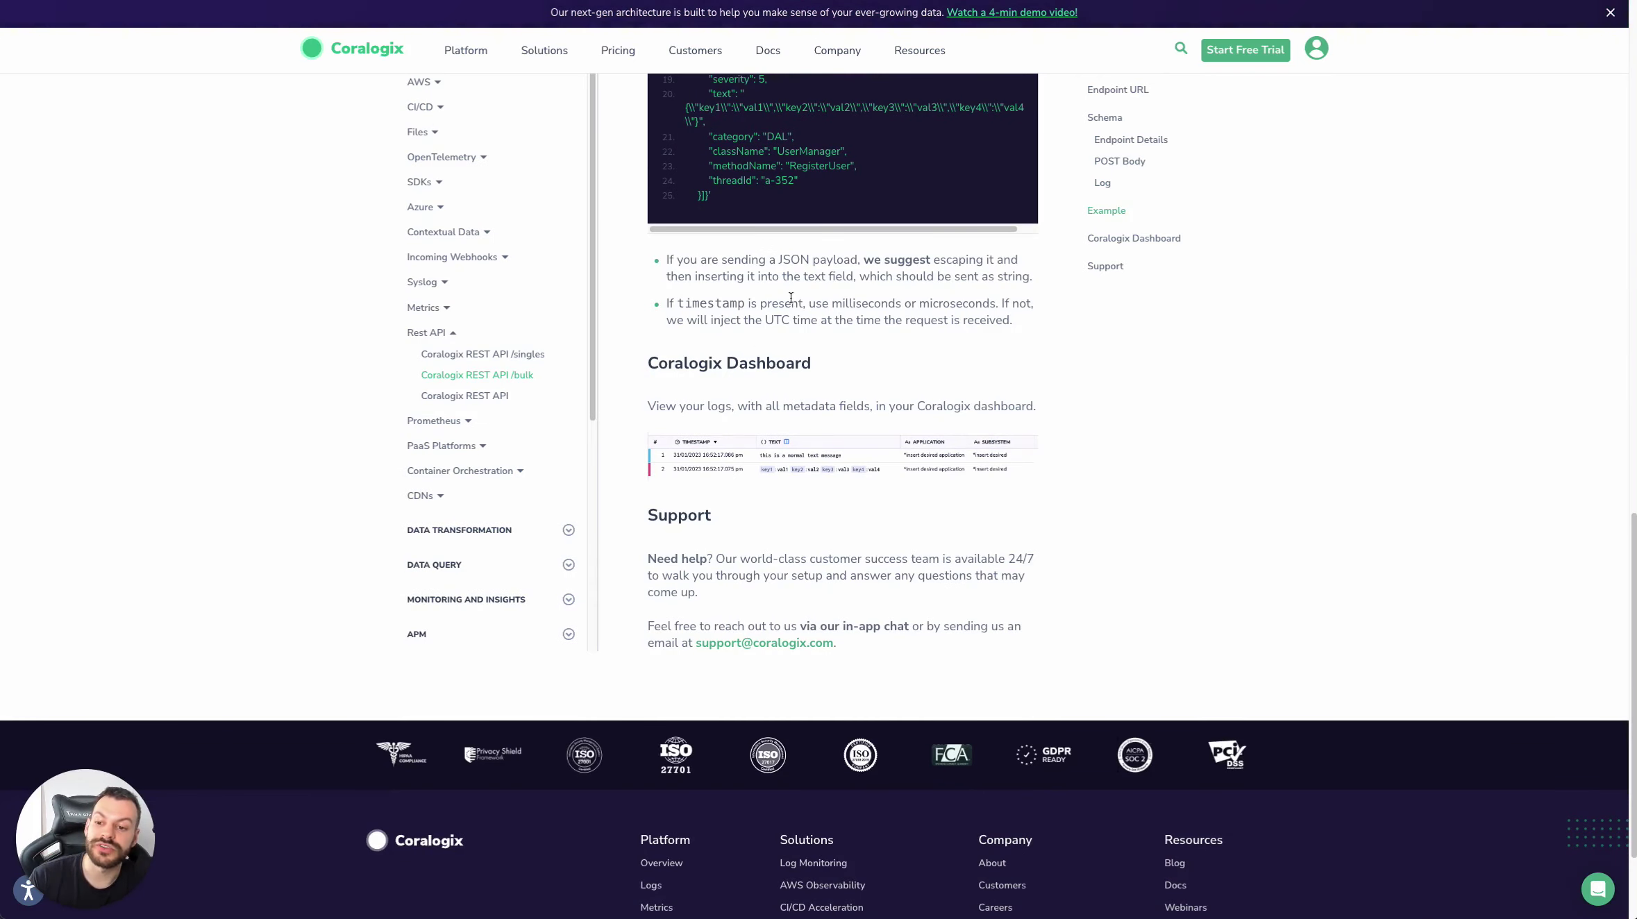
{"action": "scroll", "coordinate": [1078, 597], "scroll_direction": "up", "scroll_amount": 2}
{"action": "scroll", "coordinate": [1081, 596], "scroll_direction": "up", "scroll_amount": 2}
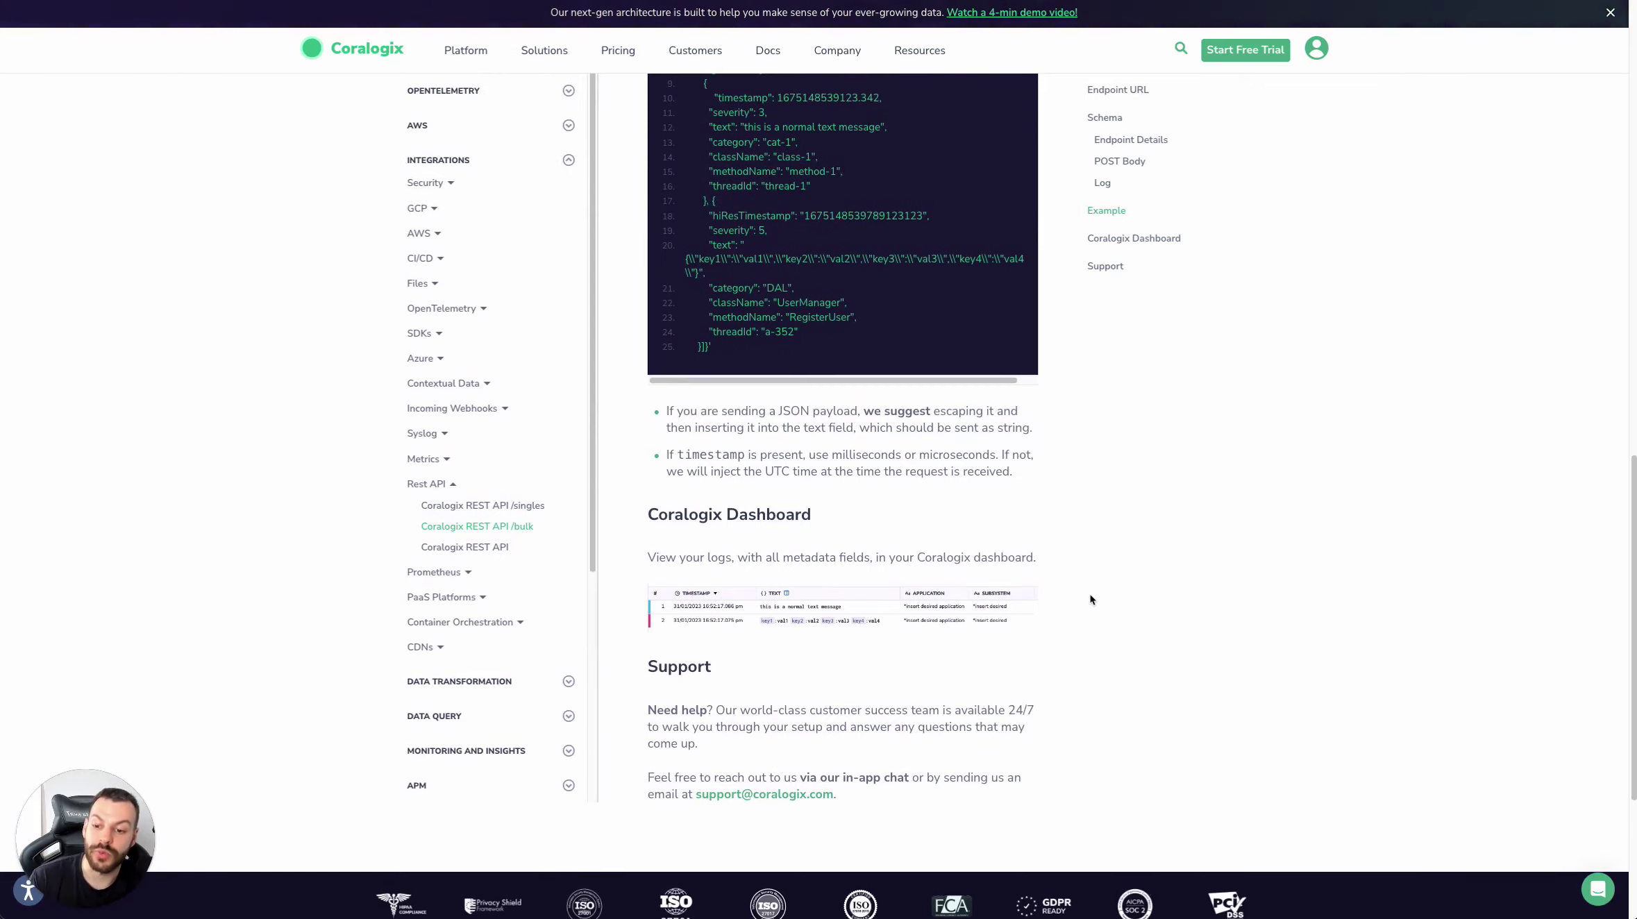
{"action": "scroll", "coordinate": [1084, 598], "scroll_direction": "up", "scroll_amount": 4}
{"action": "scroll", "coordinate": [1091, 599], "scroll_direction": "up", "scroll_amount": 3}
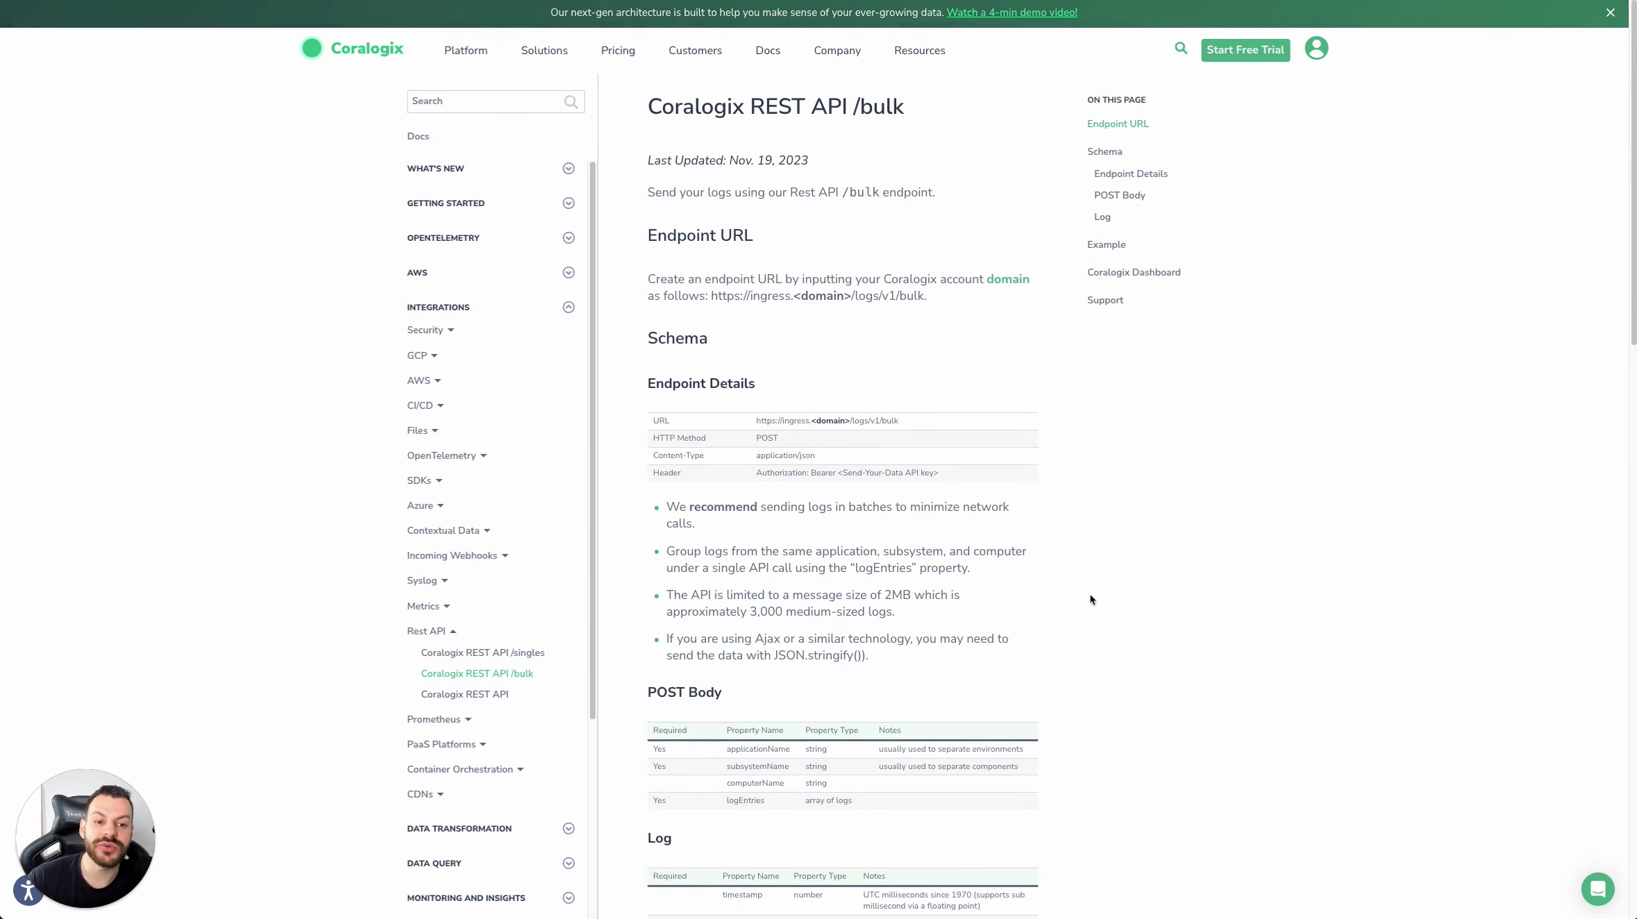